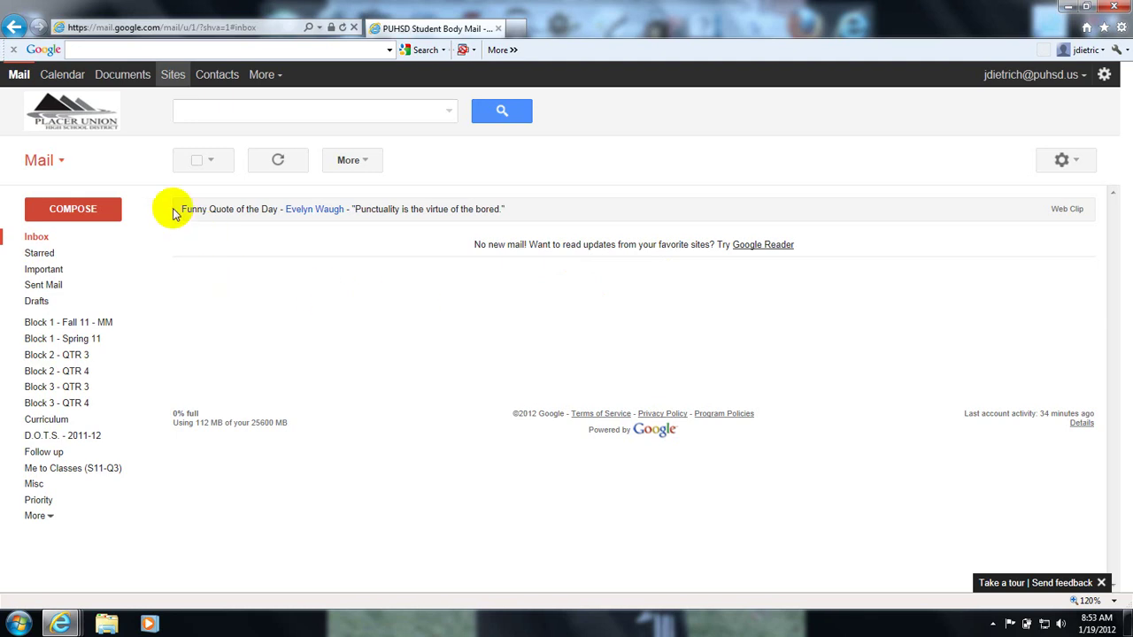
Open the Google Docs document list from Gmail's Documents link
click(123, 79)
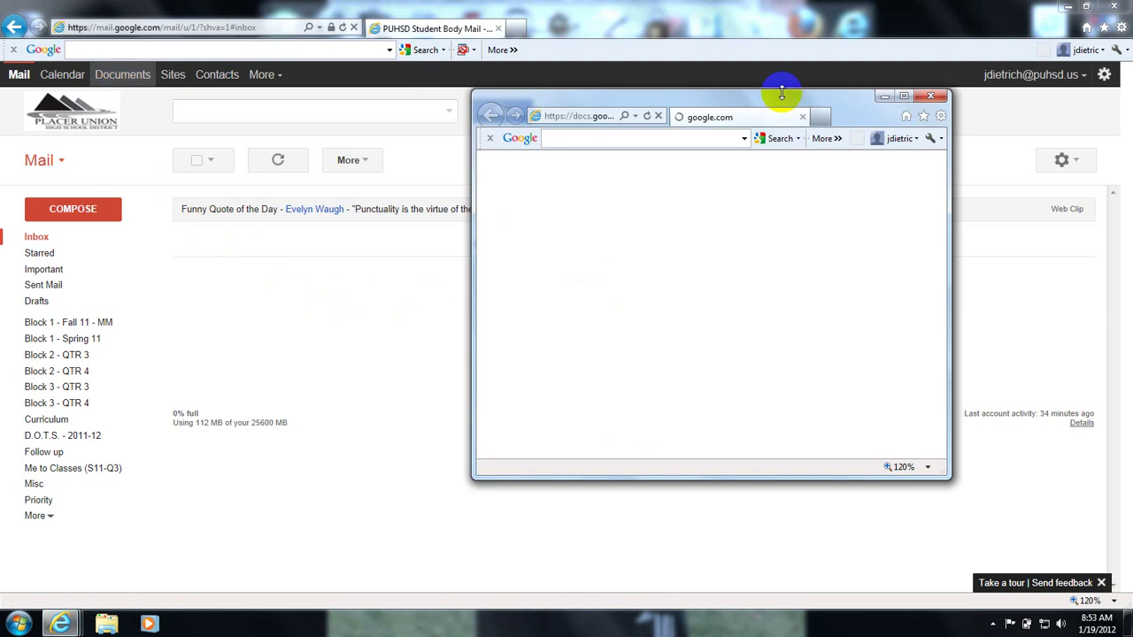
Maximize the Docs window and start uploading individual files
click(903, 97)
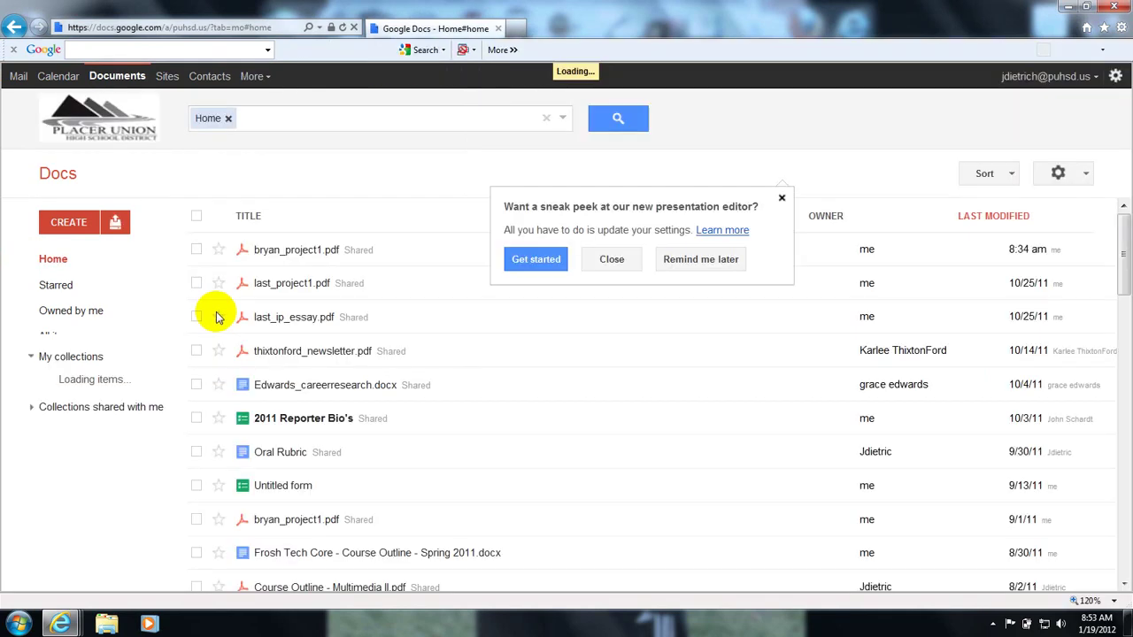
click(115, 224)
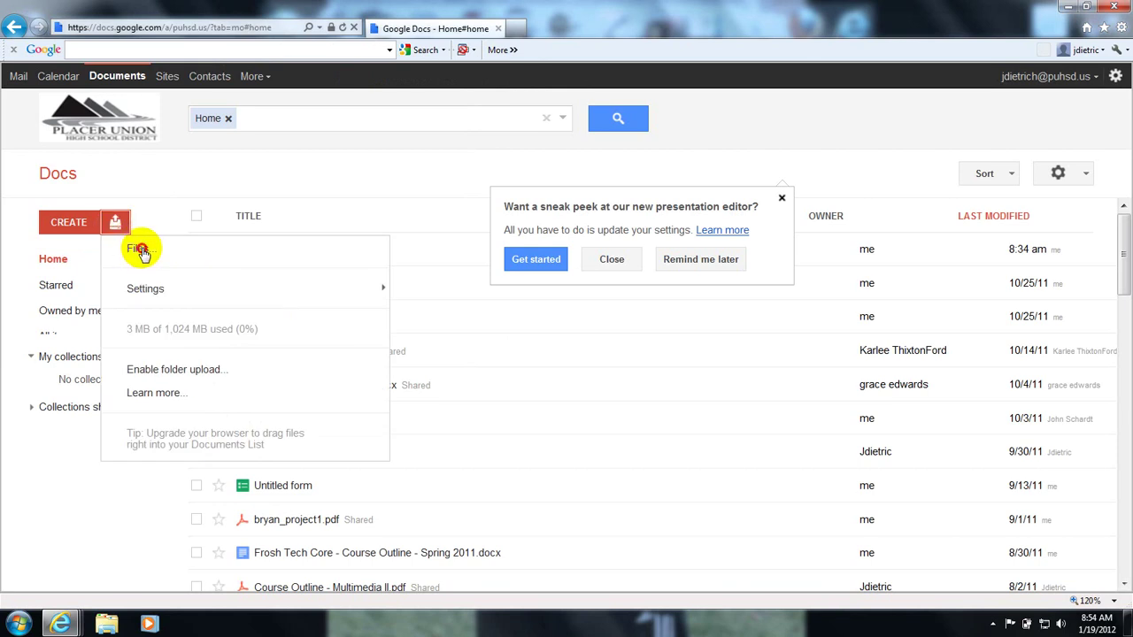
click(140, 249)
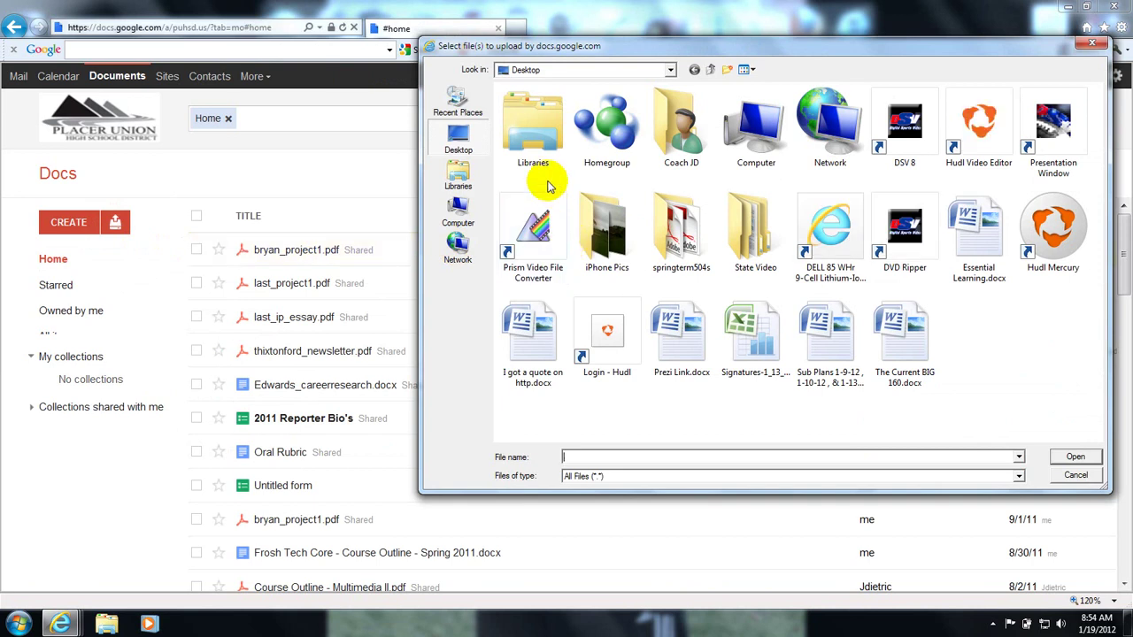
Browse Documents > Teaching > Courses > Computer Core 2011 > CPU Core Examples > Project 3 and select Miller_Project3.dpf.pdf
double_click(529, 129)
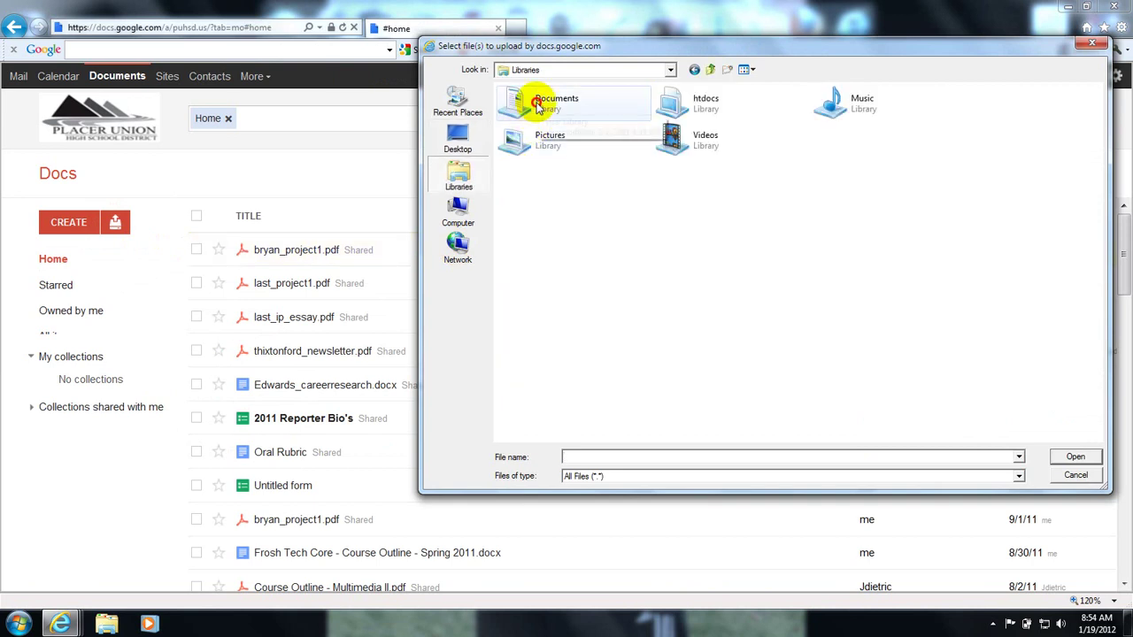
double_click(531, 105)
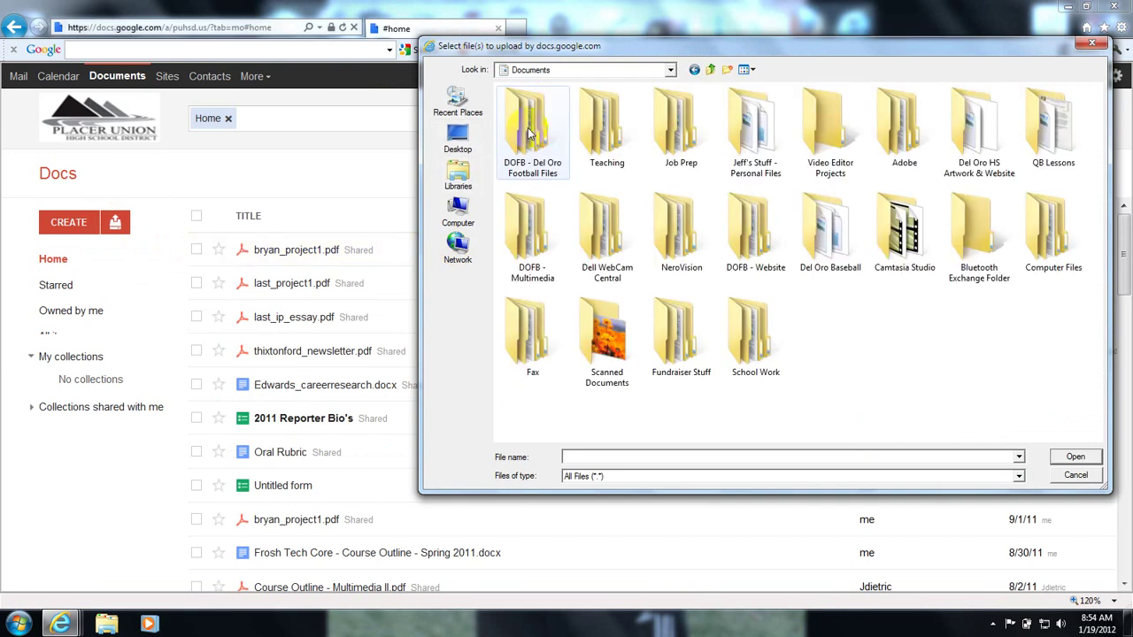
double_click(602, 124)
double_click(675, 128)
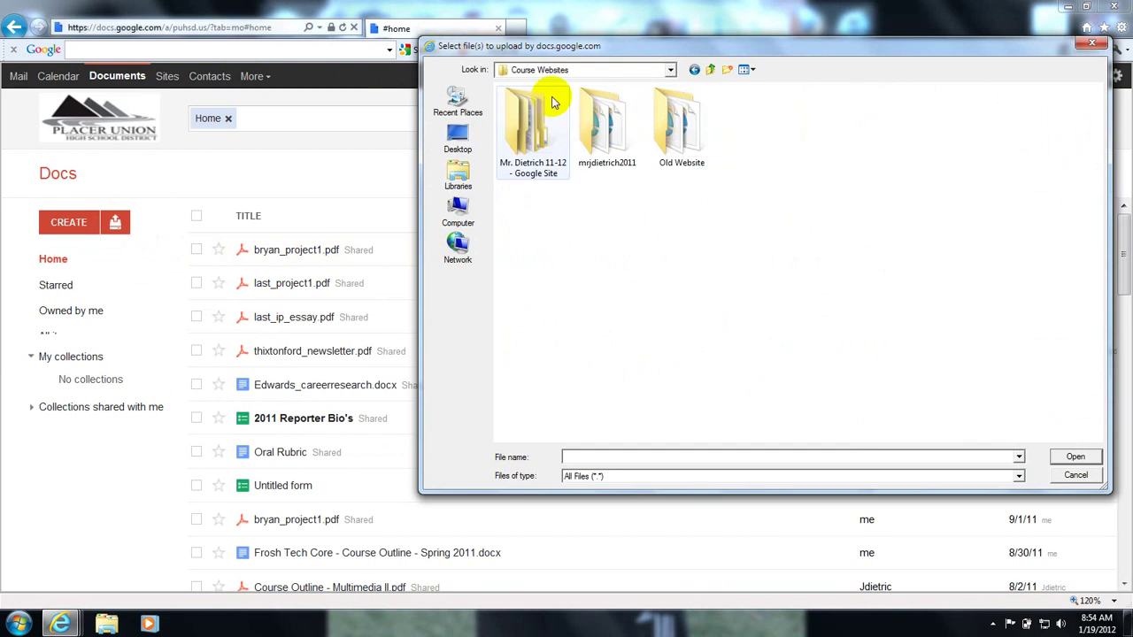
click(711, 69)
click(745, 120)
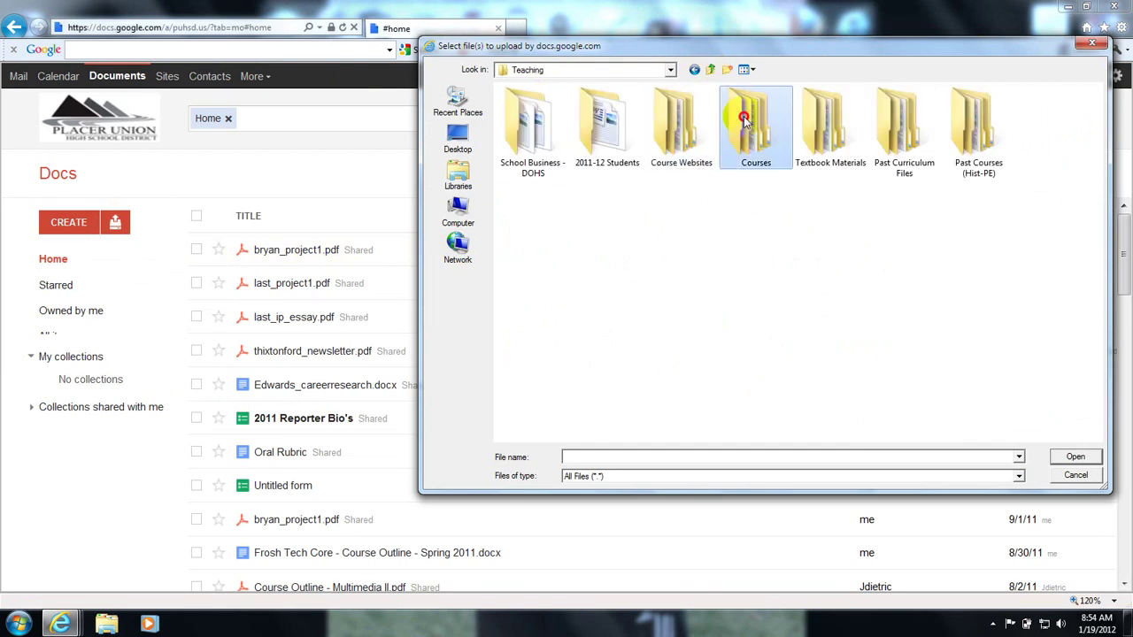
double_click(745, 121)
double_click(756, 125)
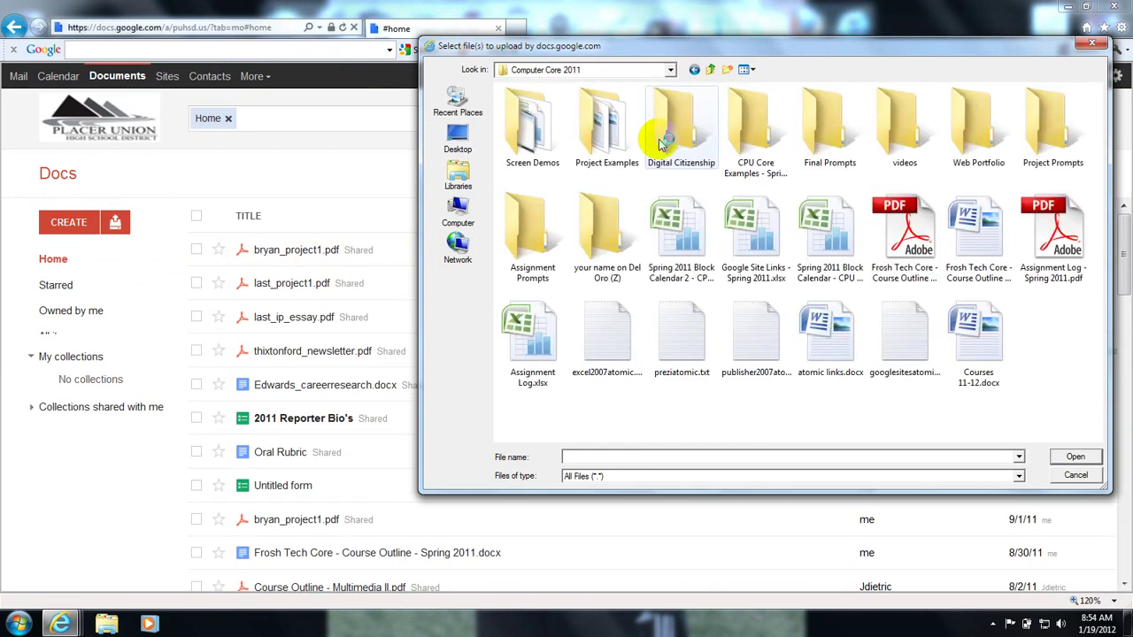
click(746, 126)
double_click(746, 127)
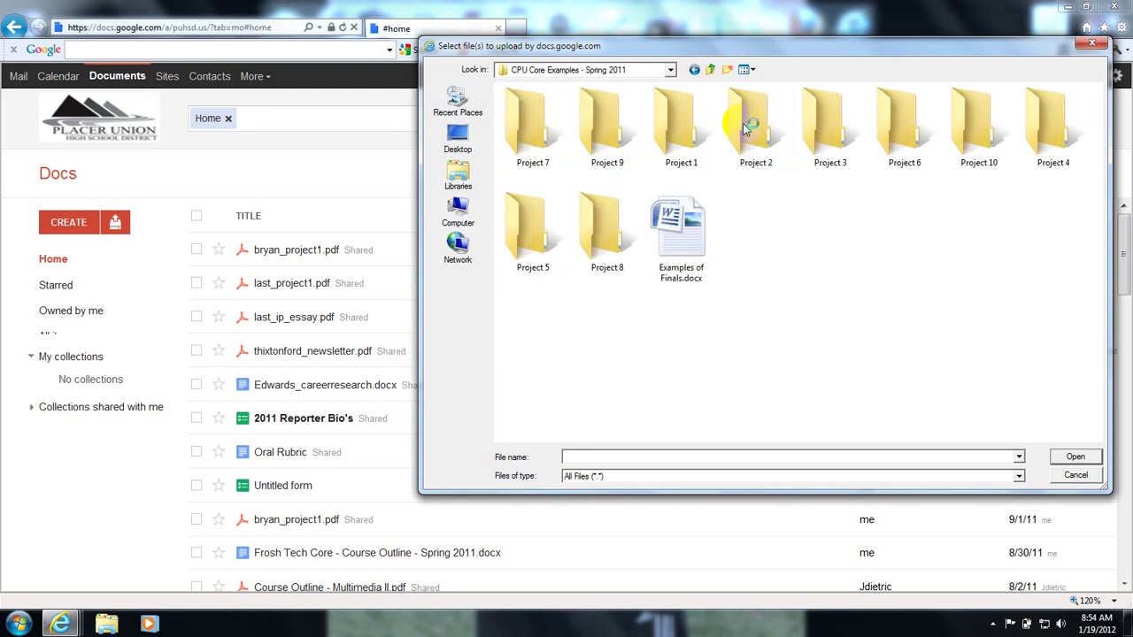
double_click(816, 125)
click(536, 129)
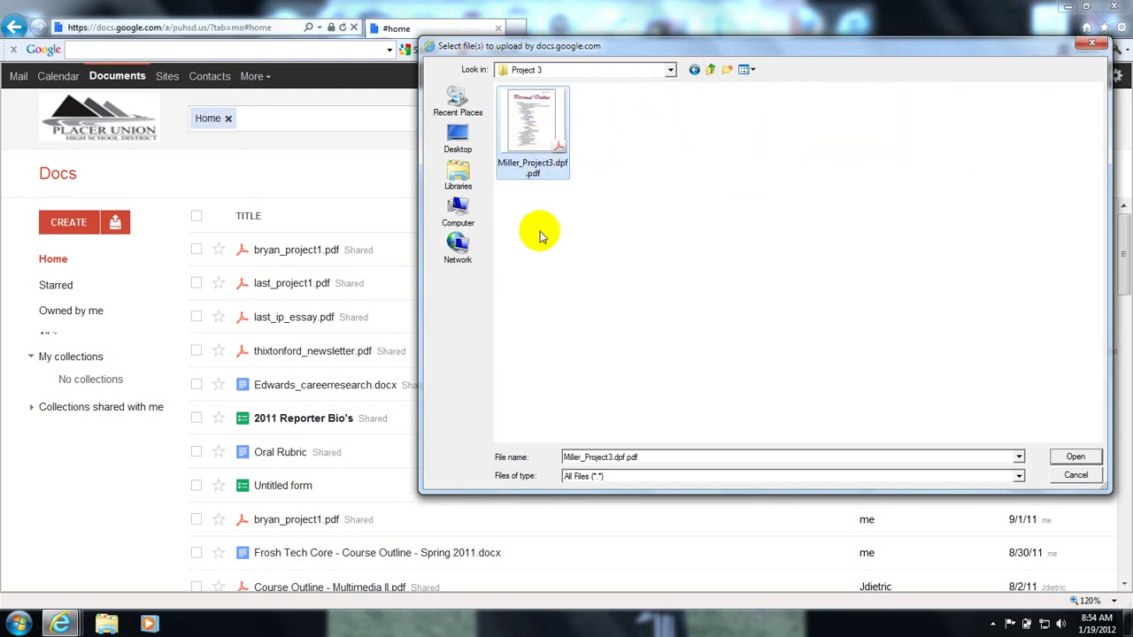
Upload Miller_Project3.dpf.pdf and bring up its sharing settings
click(1075, 456)
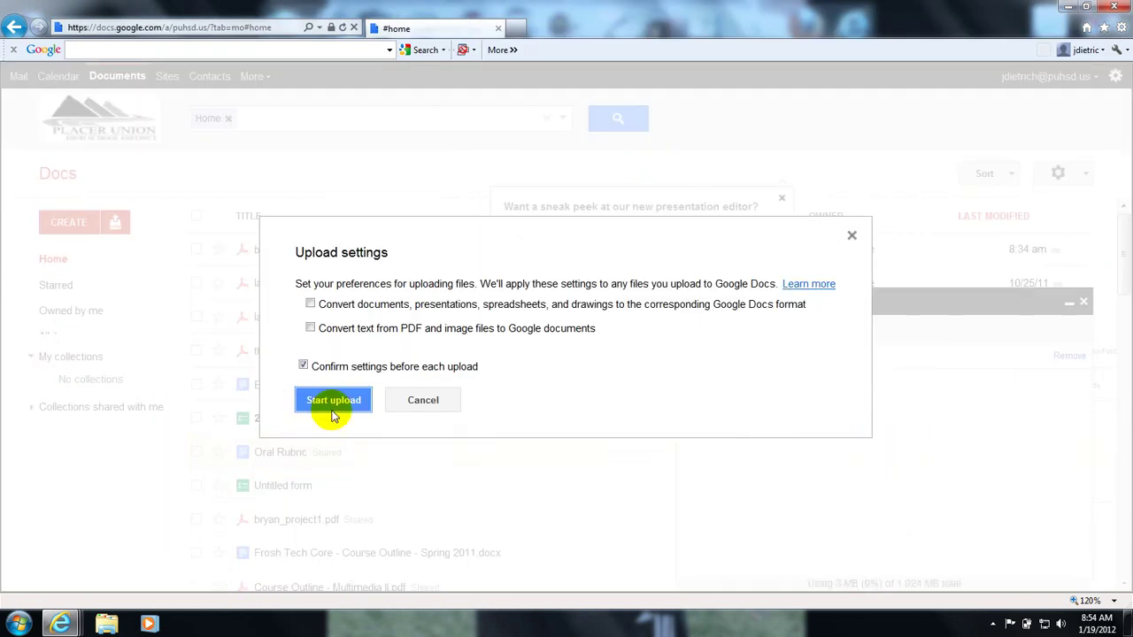
click(332, 400)
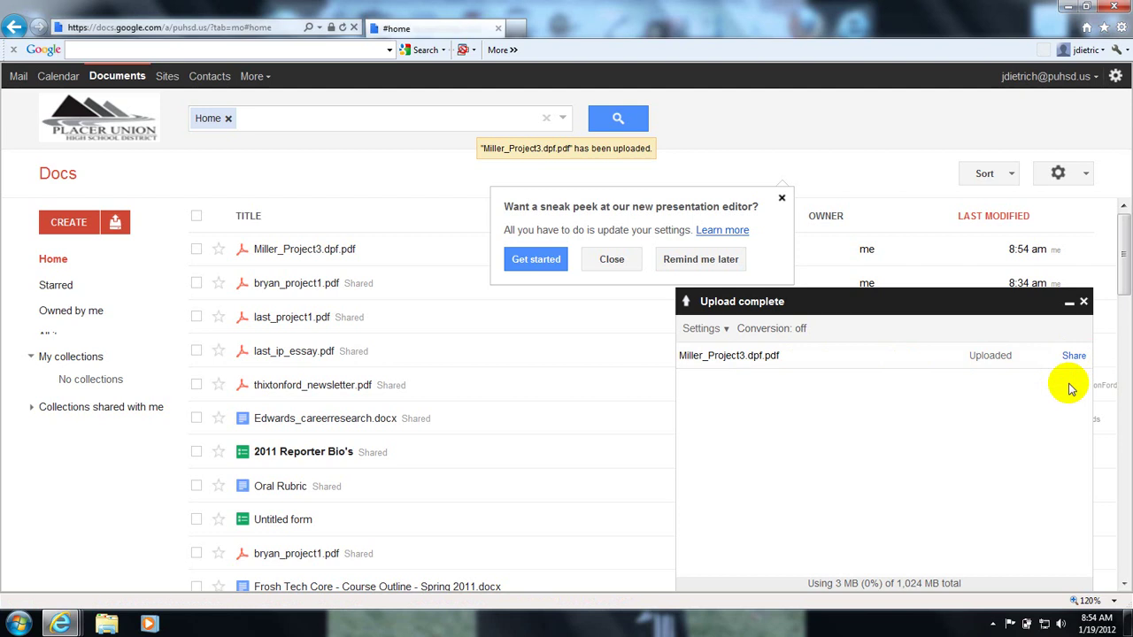
click(1072, 357)
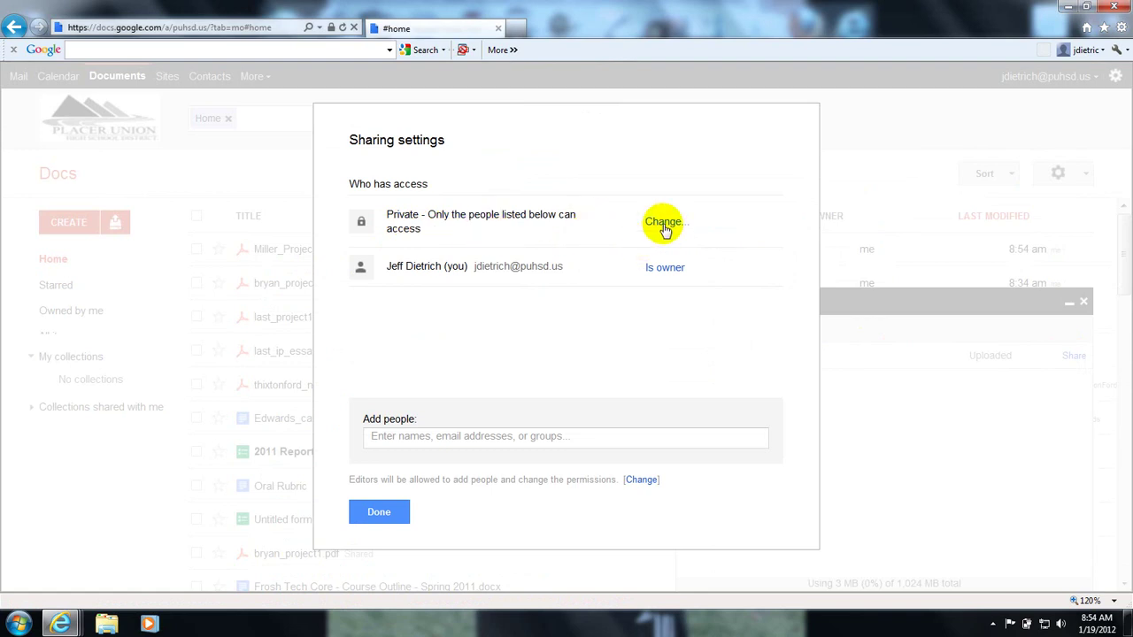
Make the PDF visible to the PUHSD Student Body and copy its share link
click(664, 223)
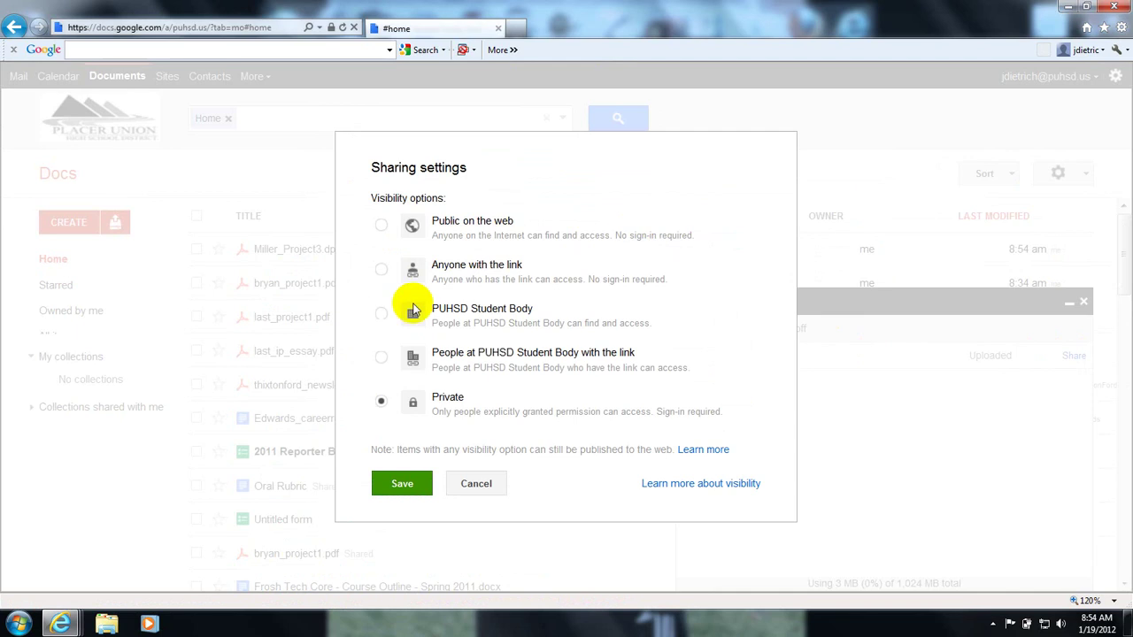
click(382, 313)
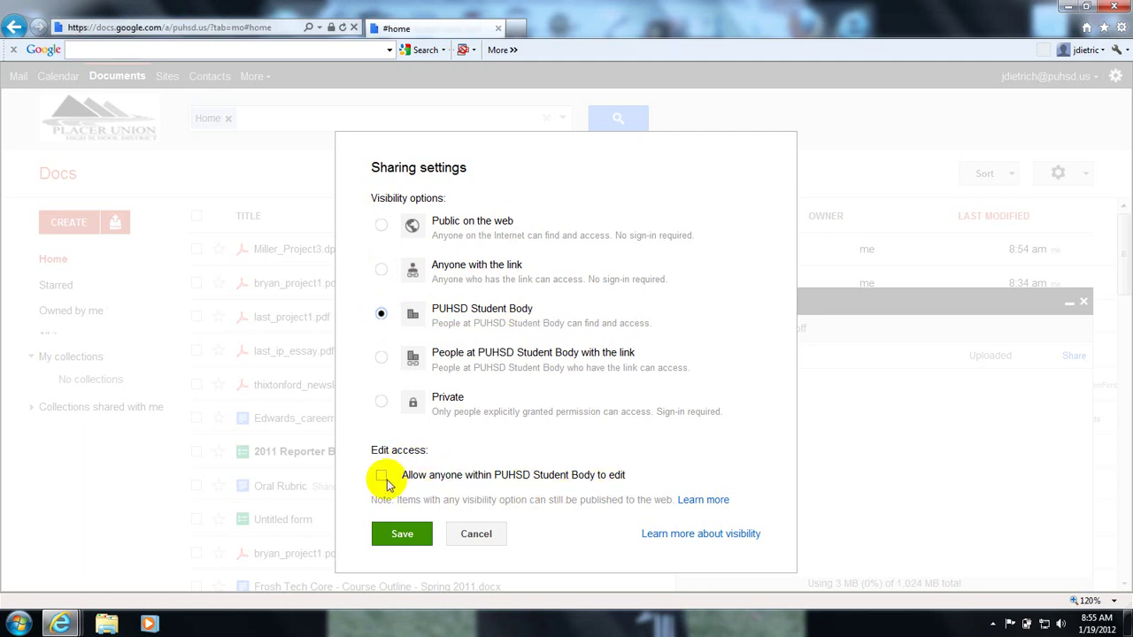
click(399, 536)
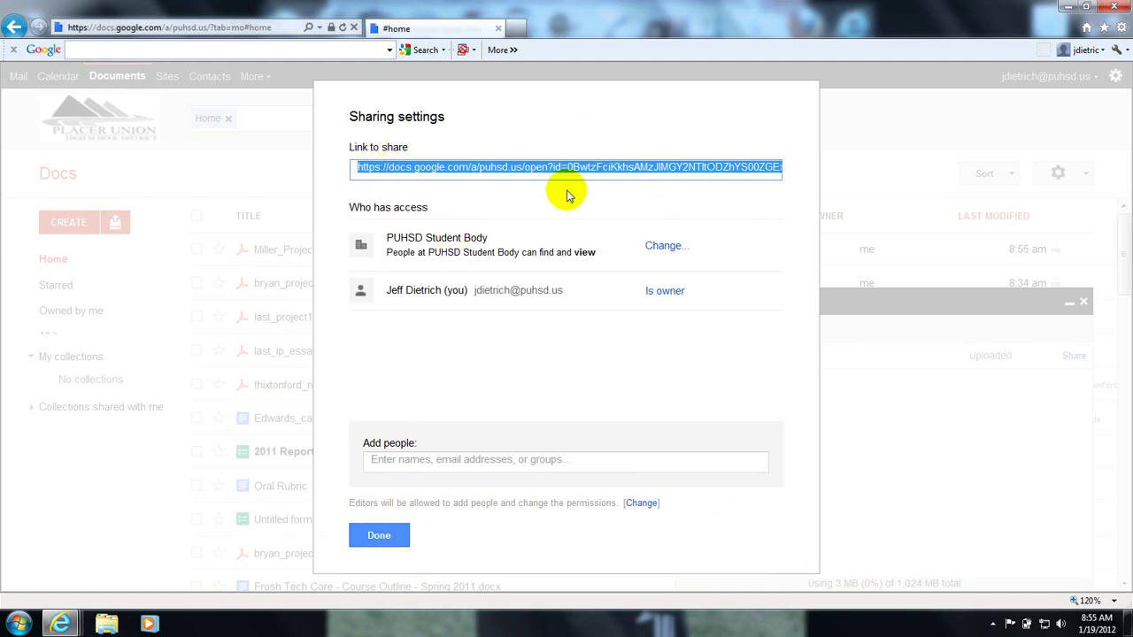
right_click(416, 171)
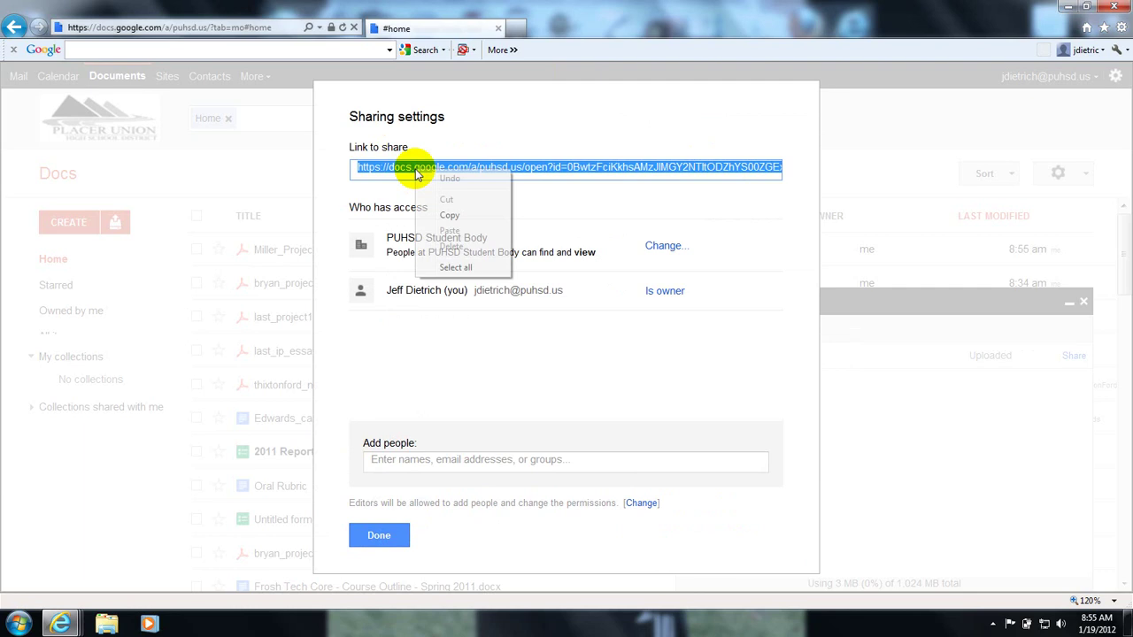
click(450, 217)
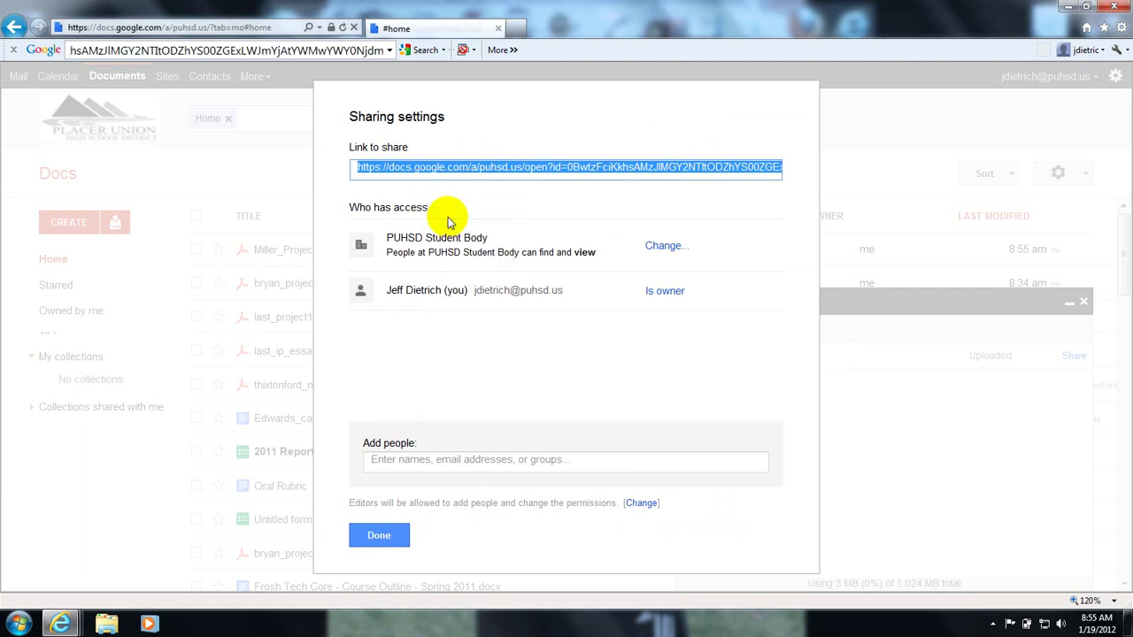
Close sharing, go to the ePortfolio's Computer Core / Frosh Tech page and enter edit mode
click(379, 539)
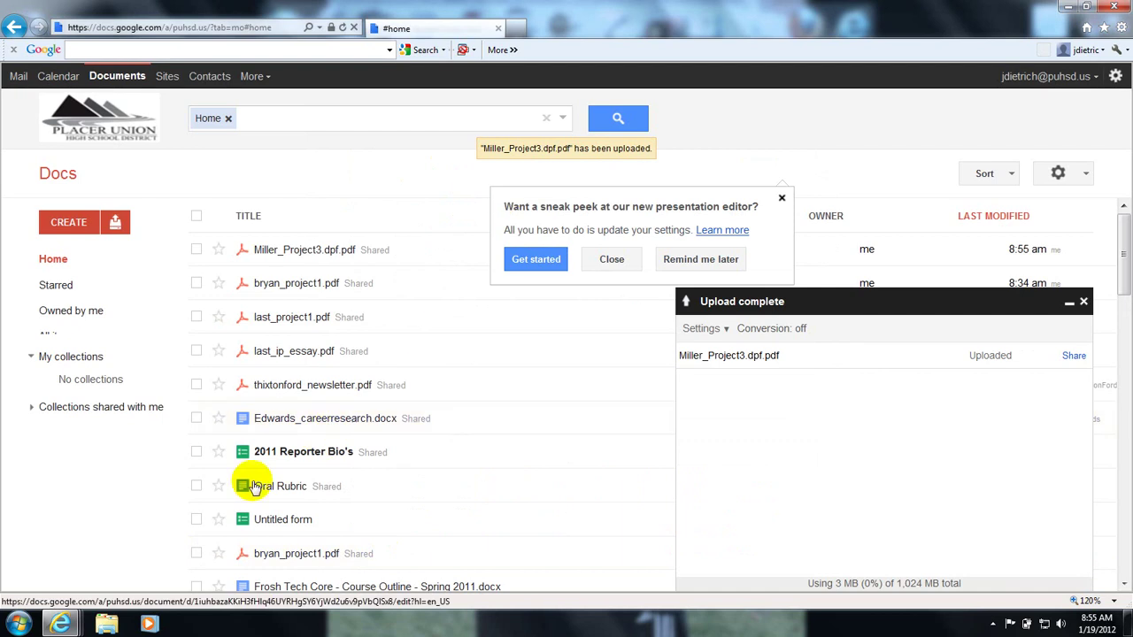
mouse_move(60, 624)
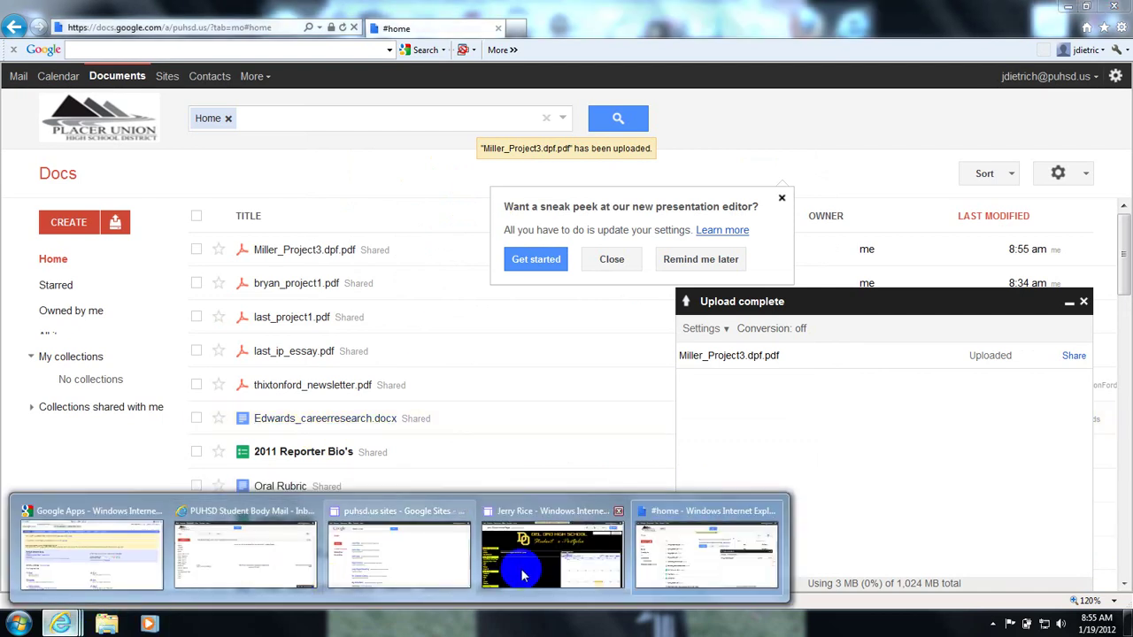
click(543, 561)
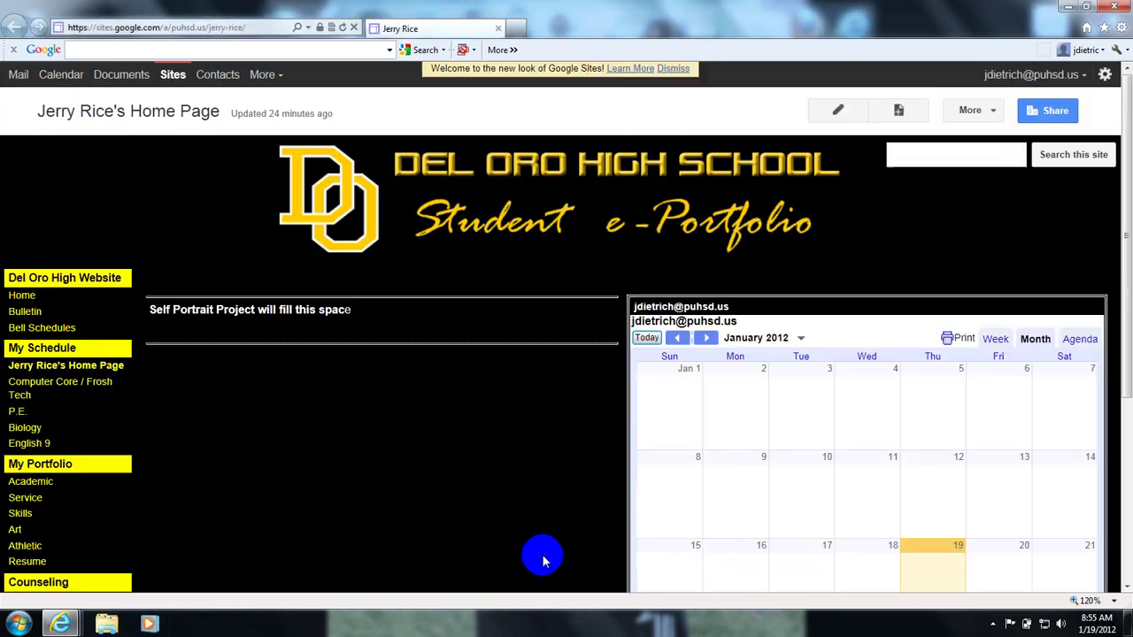
click(80, 387)
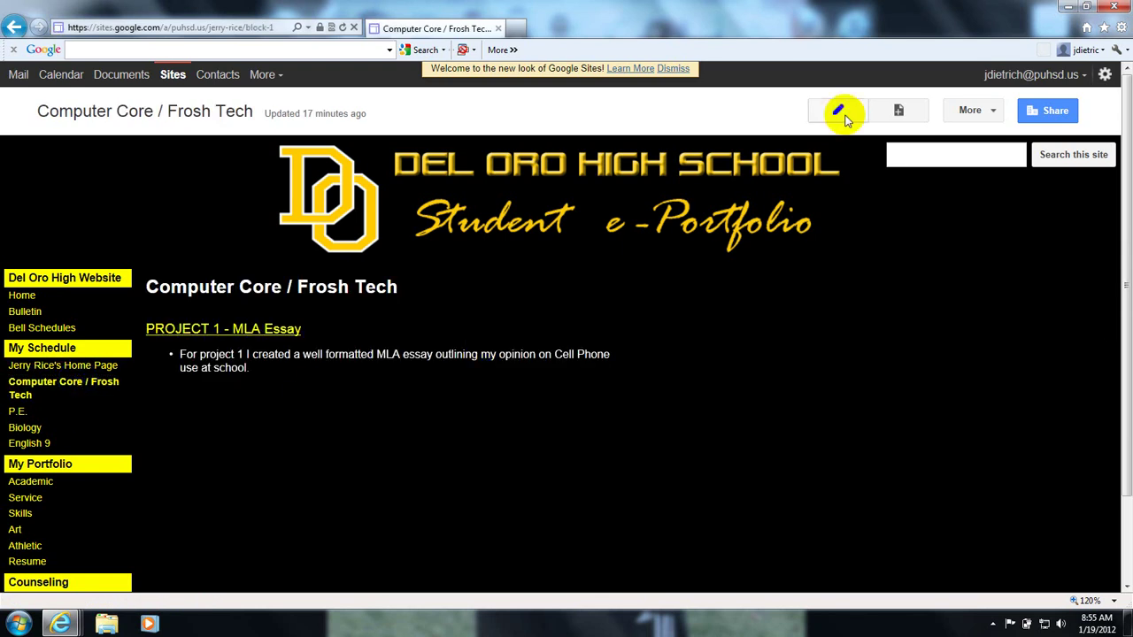
click(843, 113)
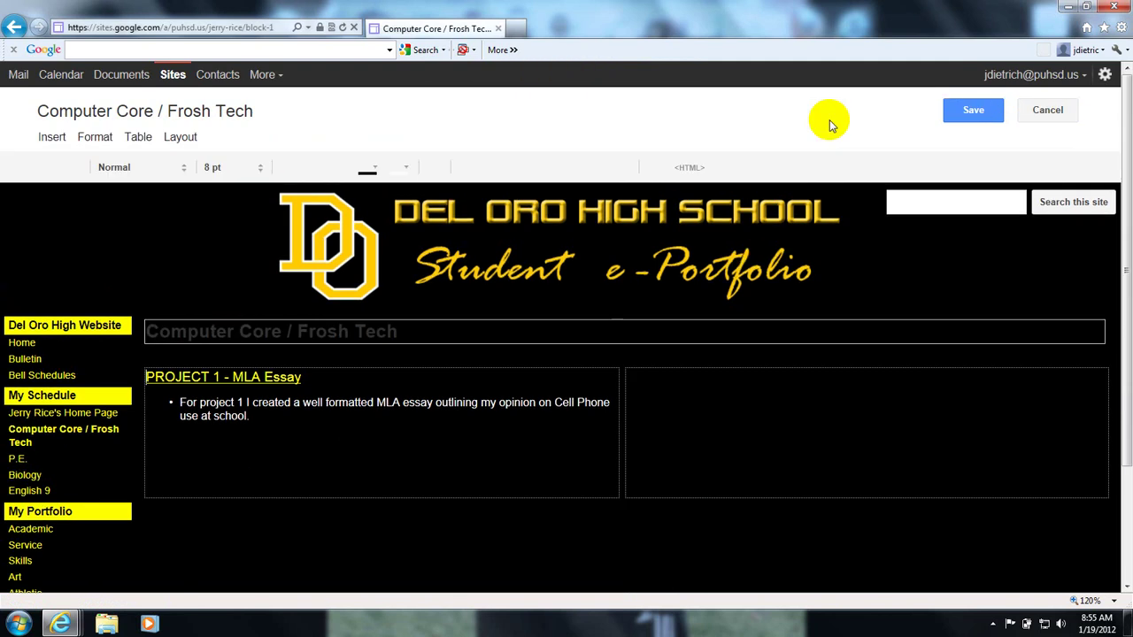
Add a 16 pt 'PROJECT 2 - Personal Outline' heading below the Project 1 entry
click(265, 434)
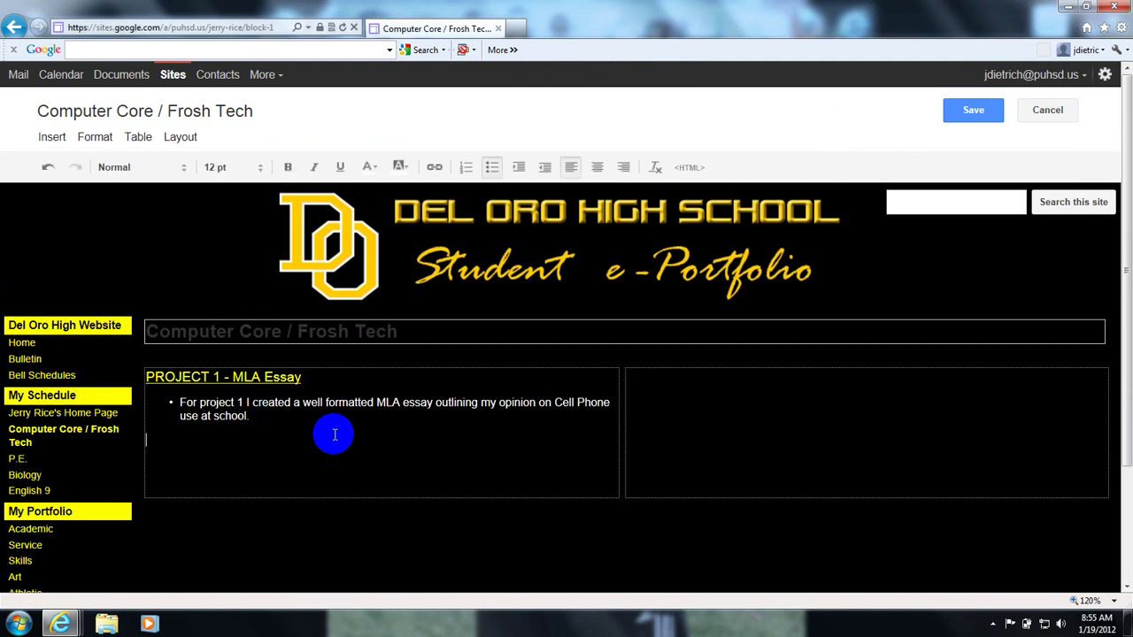
click(264, 168)
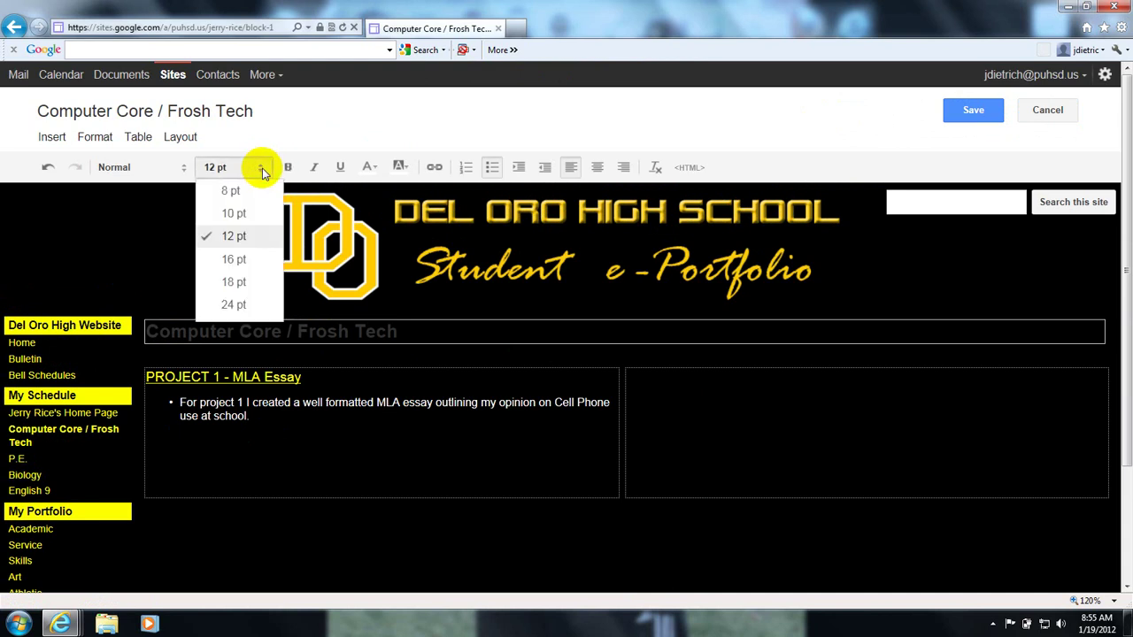
click(244, 258)
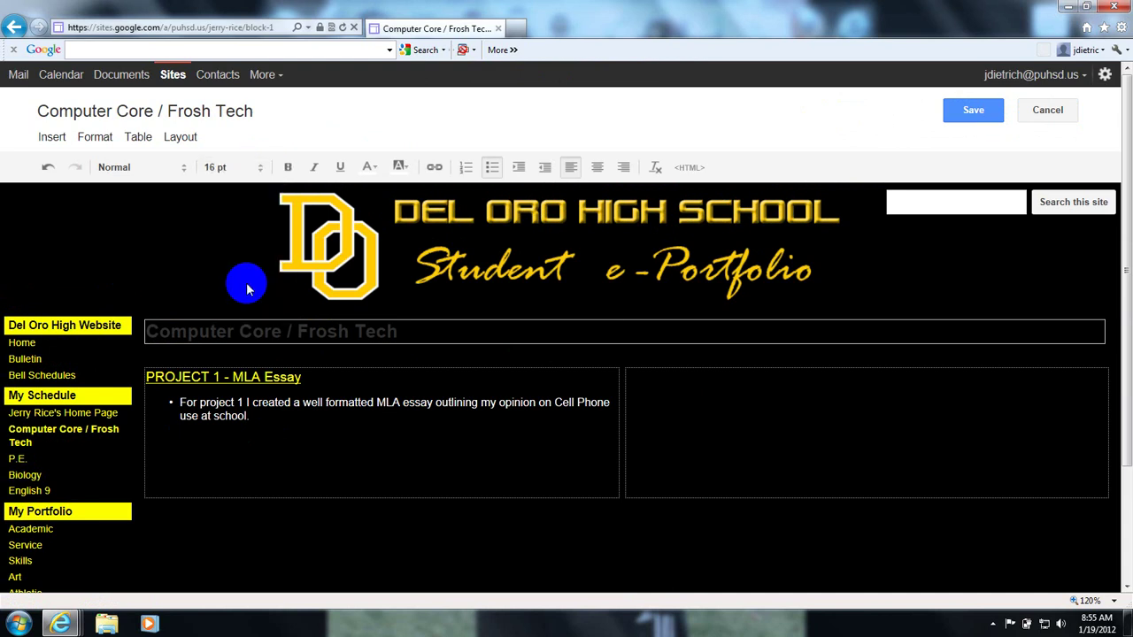
text(PROJECT 2 - Personal PO)
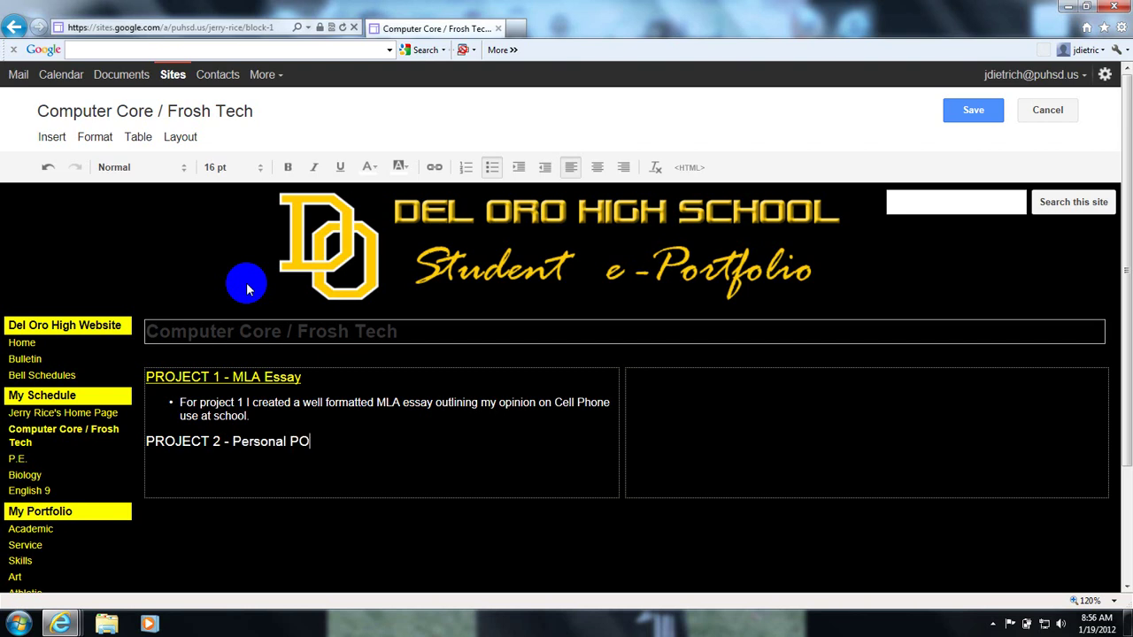
key(BackSpace)
key(BackSpace)
text(Outline)
Start 10 pt description text under the heading, then select the heading
click(260, 167)
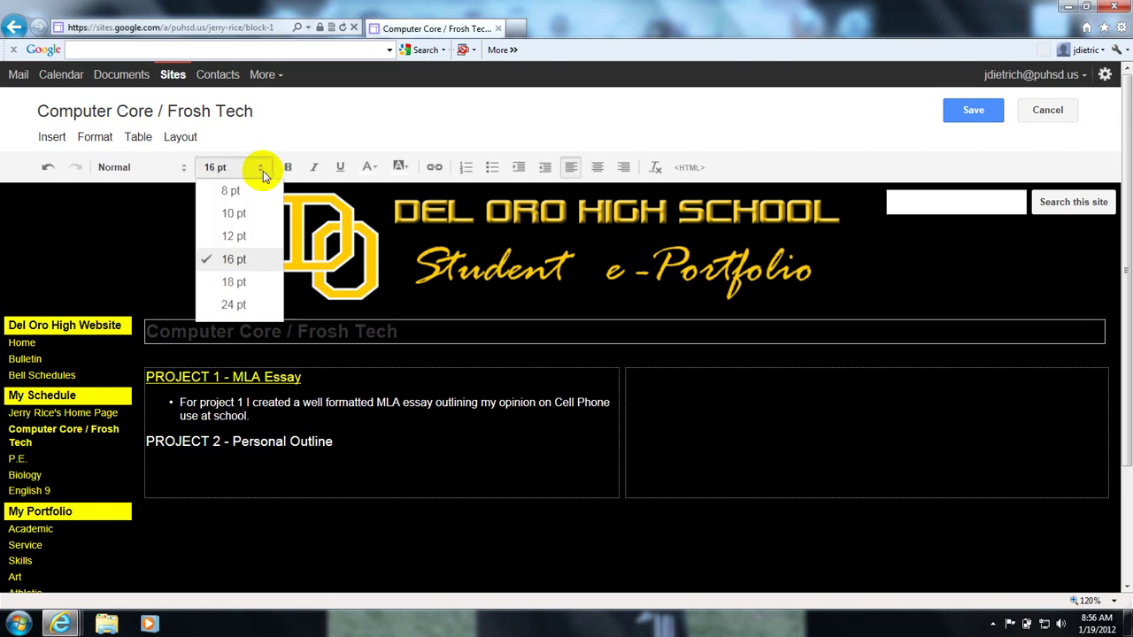
click(235, 215)
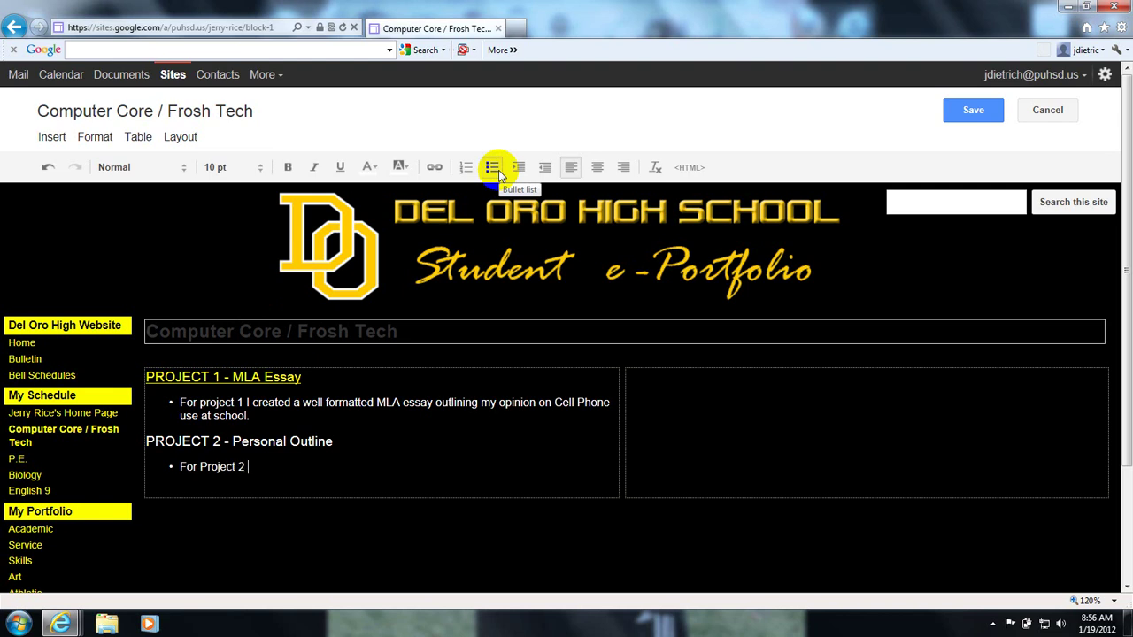
text(I created....)
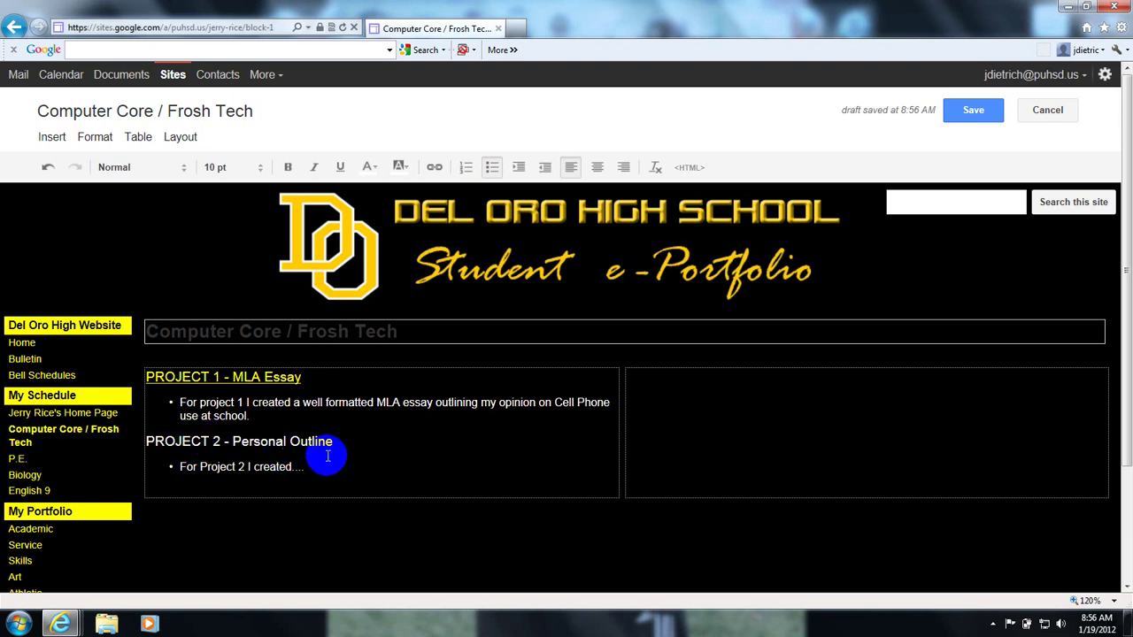
drag(334, 441, 152, 443)
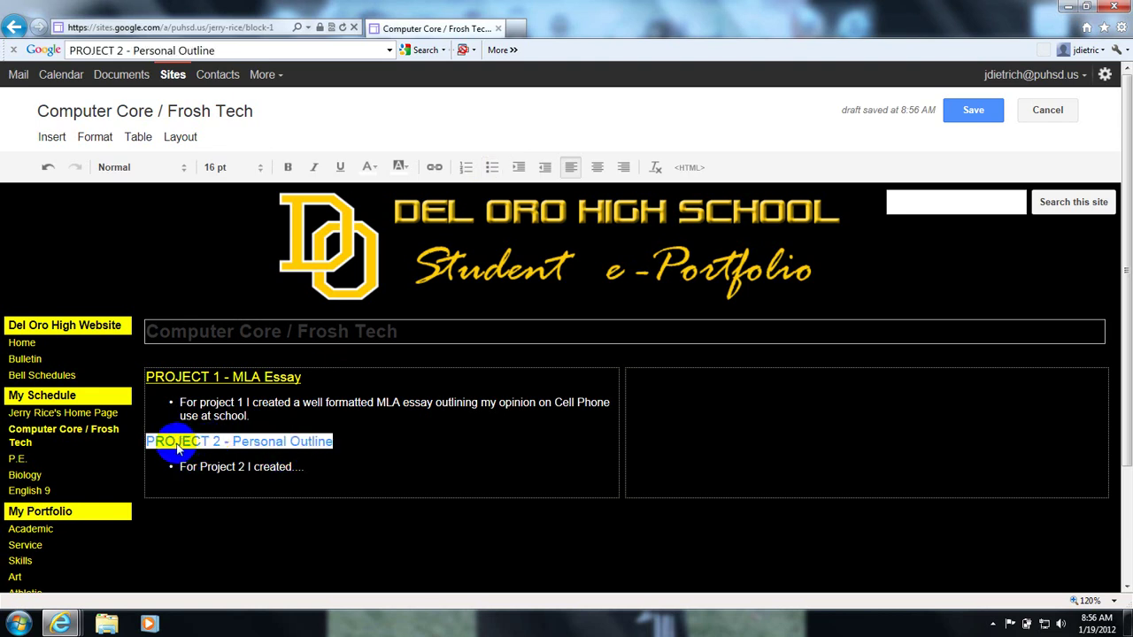
Link the heading to the pasted Google Docs URL, set to open in a new window
click(434, 172)
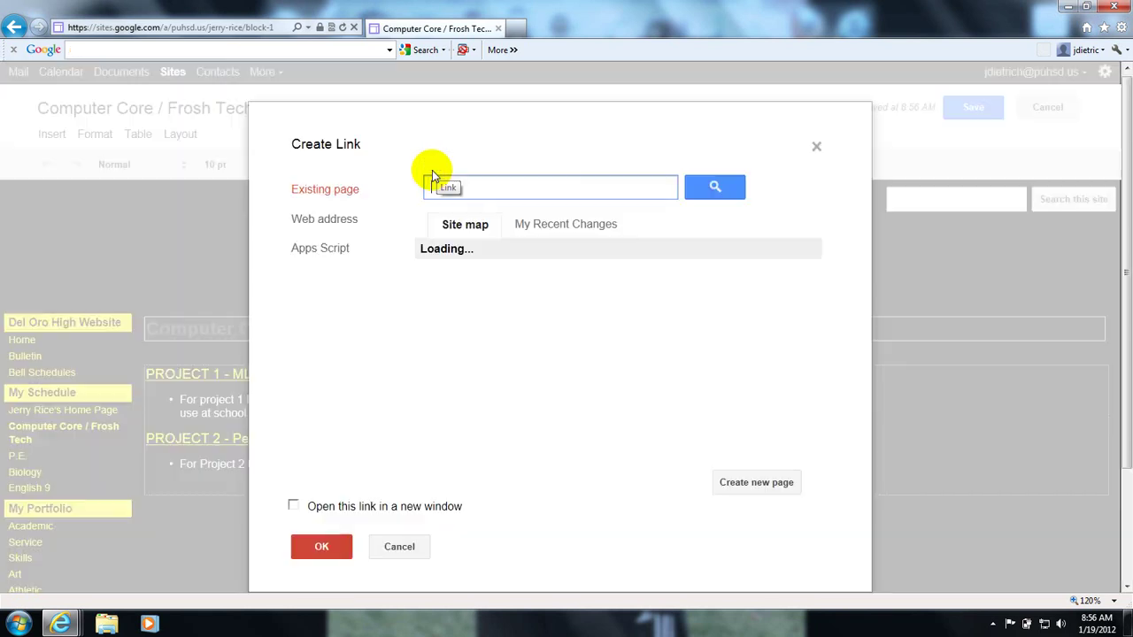
click(323, 223)
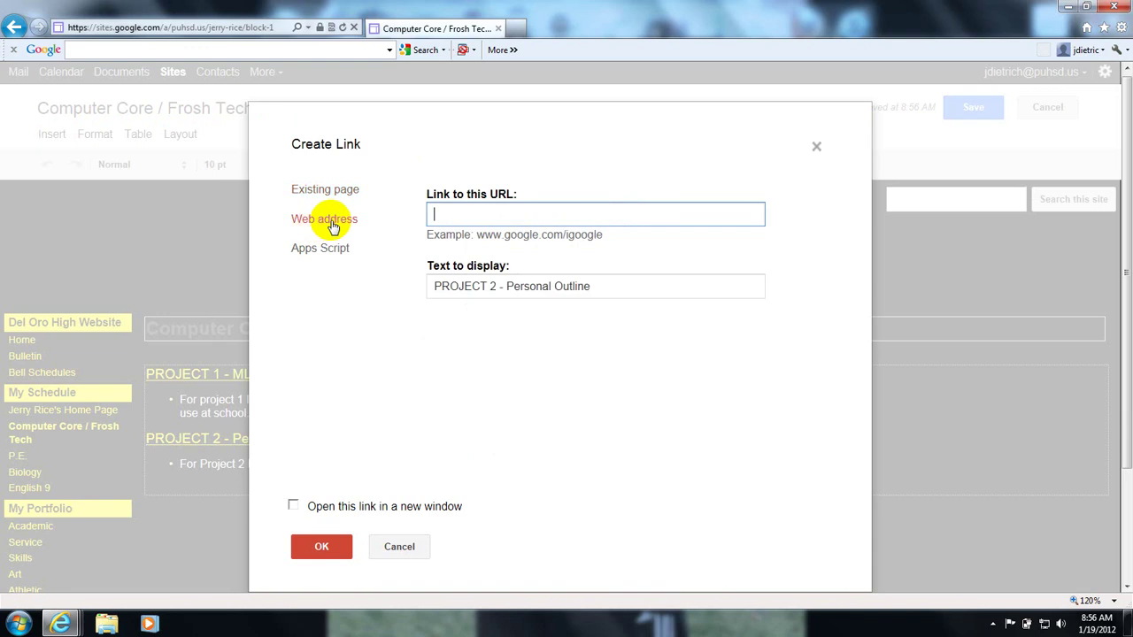
right_click(443, 214)
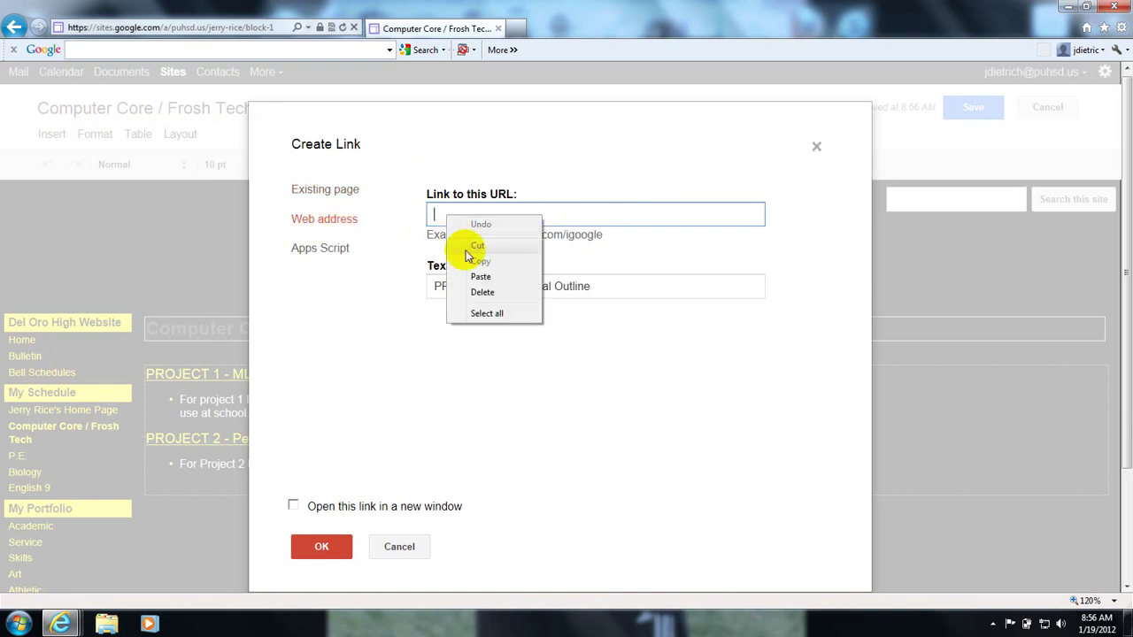
click(481, 276)
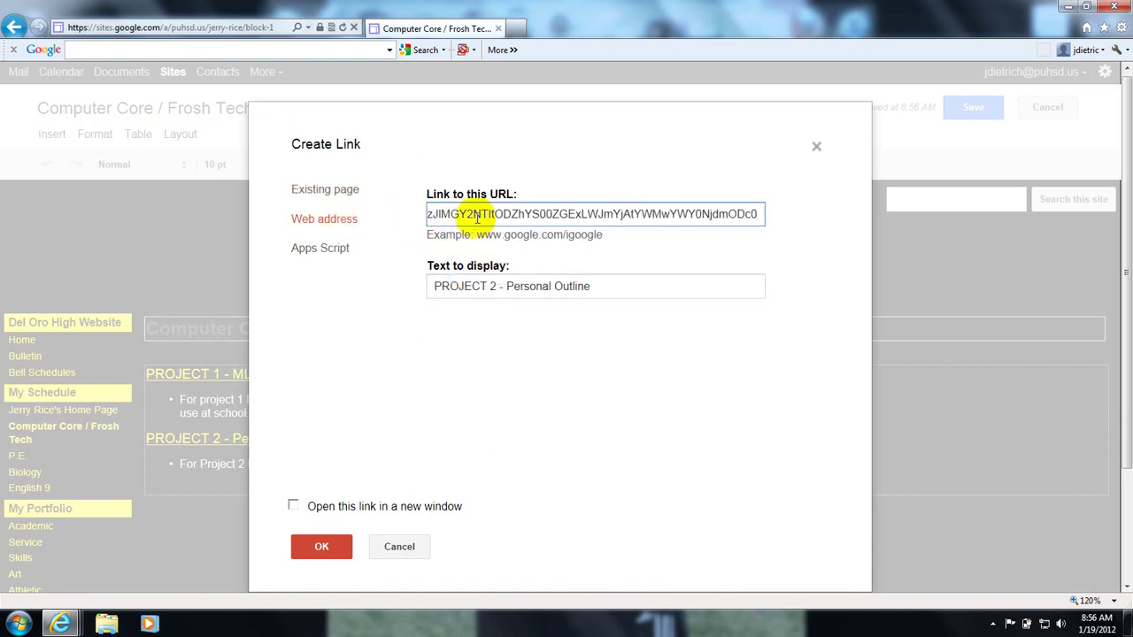
key(ctrl+a)
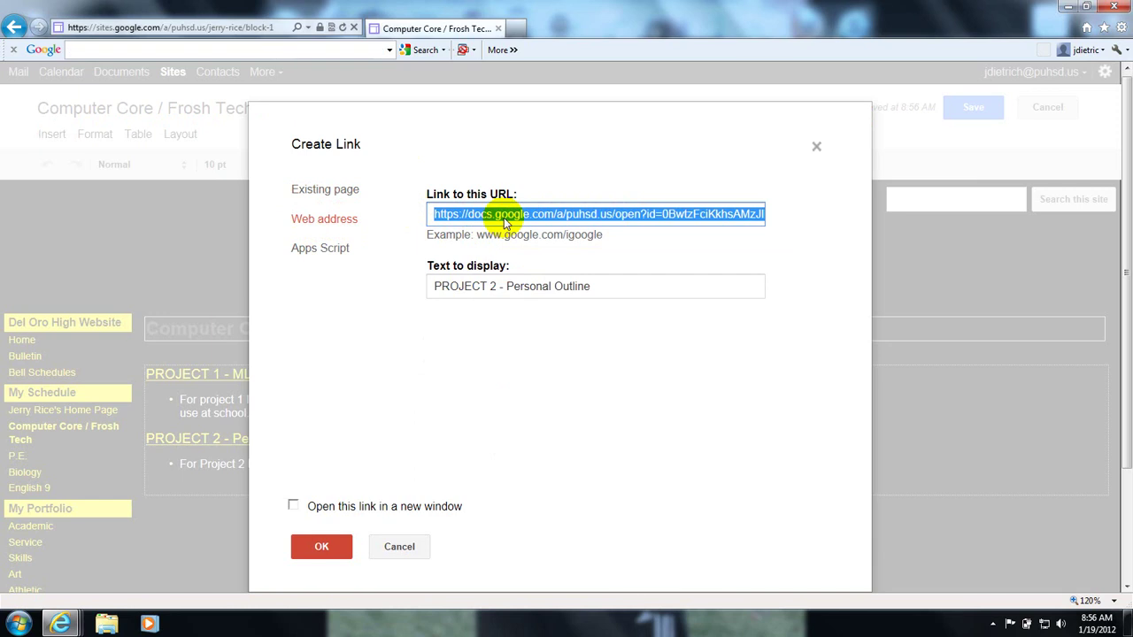
click(501, 218)
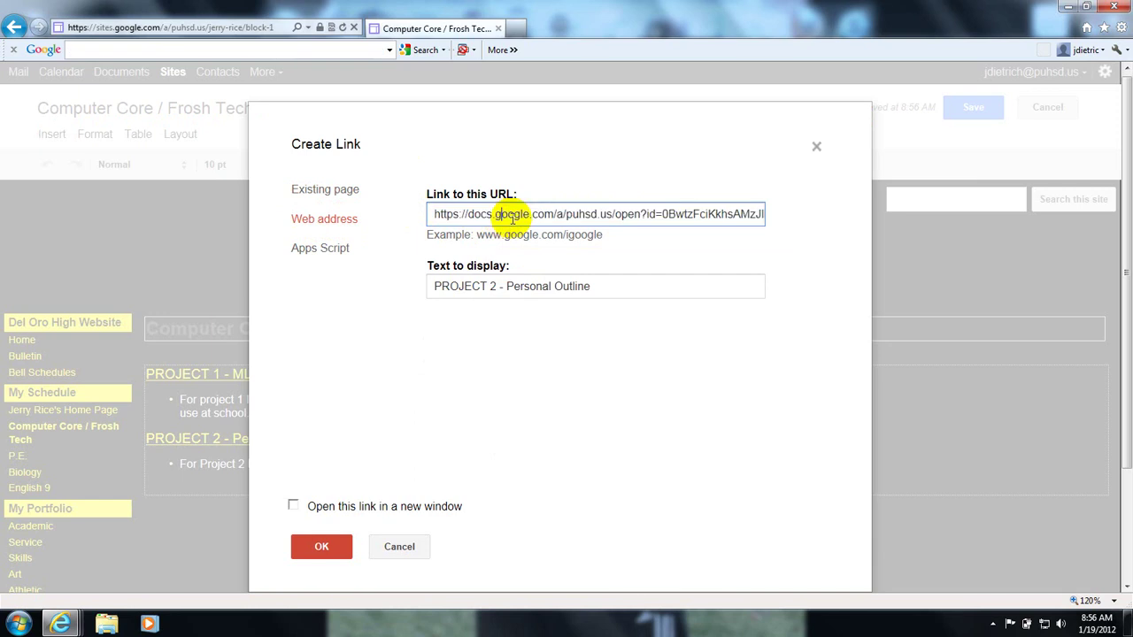
click(294, 507)
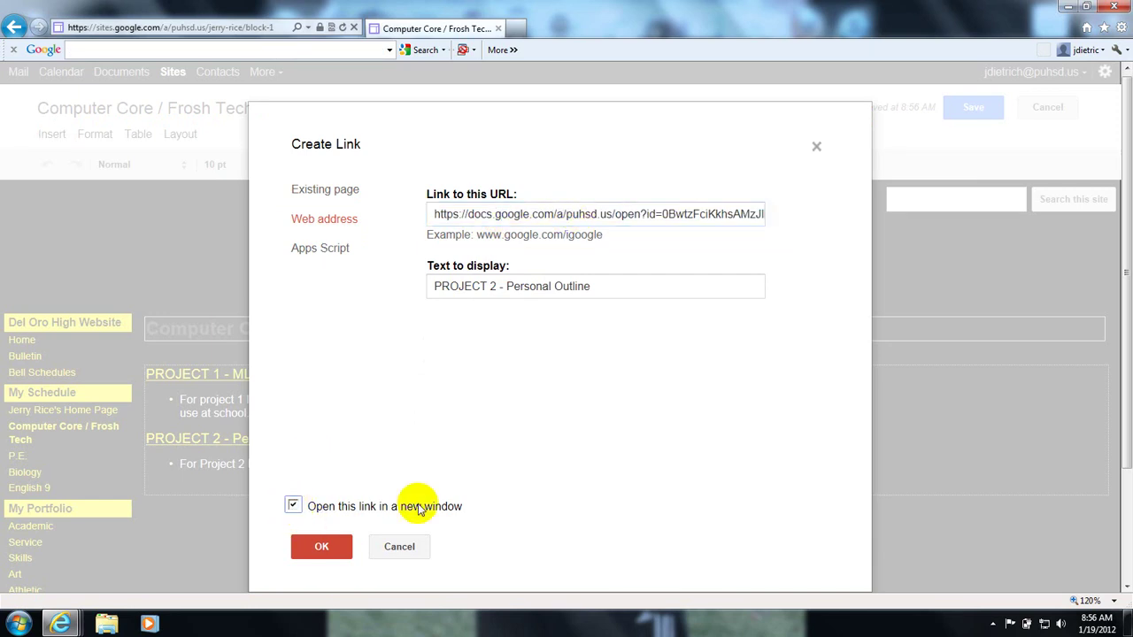
click(322, 548)
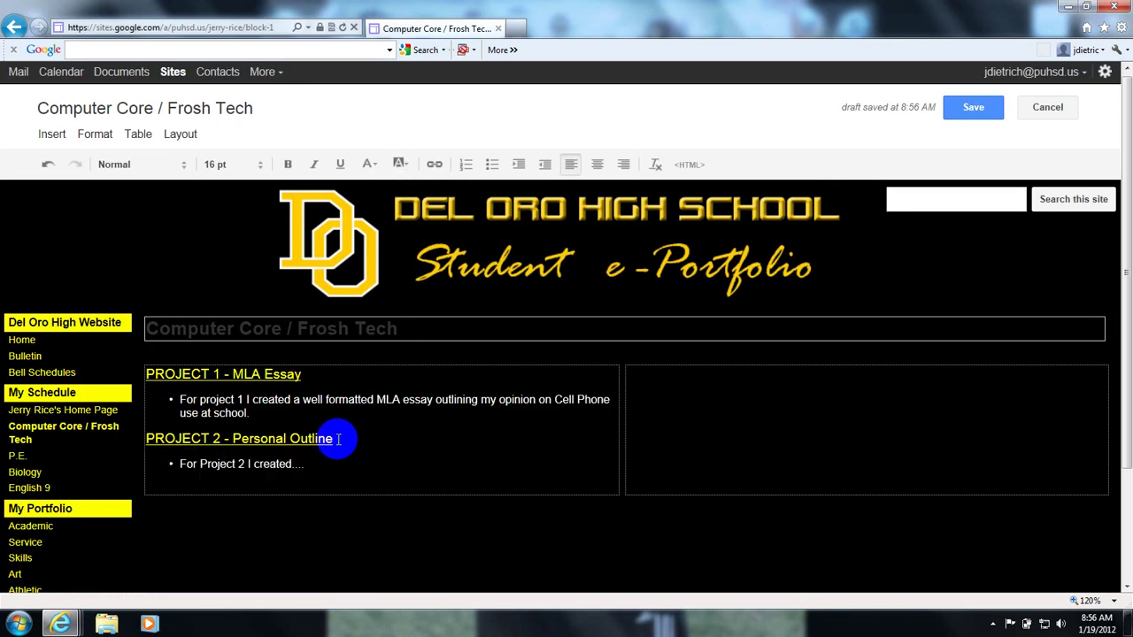
Save the page, test the PROJECT 2 link by viewing the PDF, then return
click(973, 108)
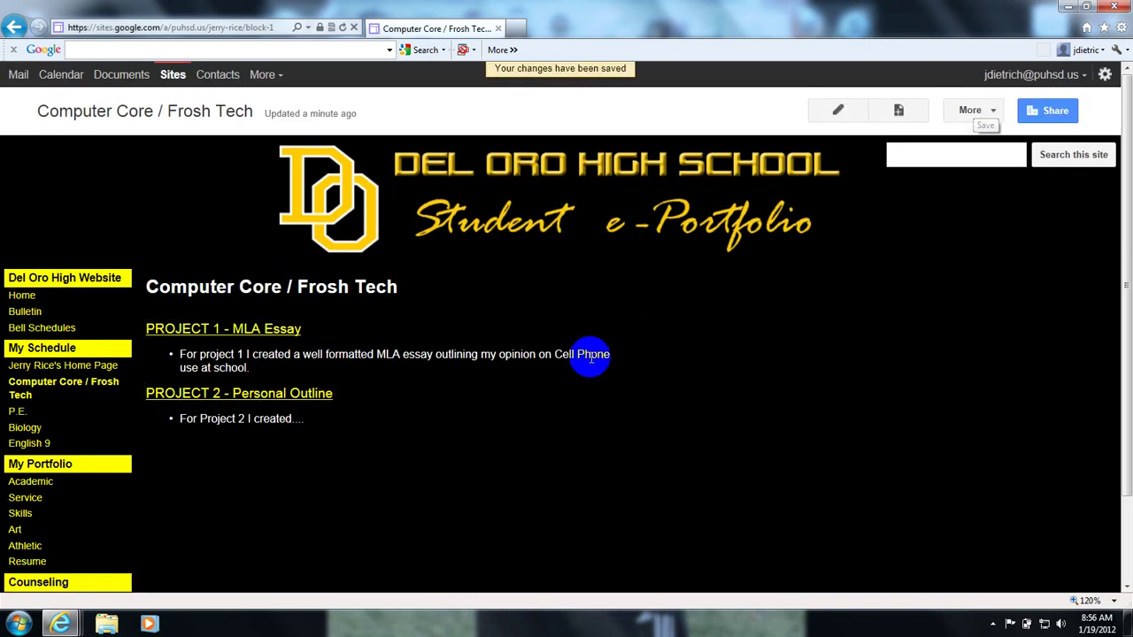
click(233, 399)
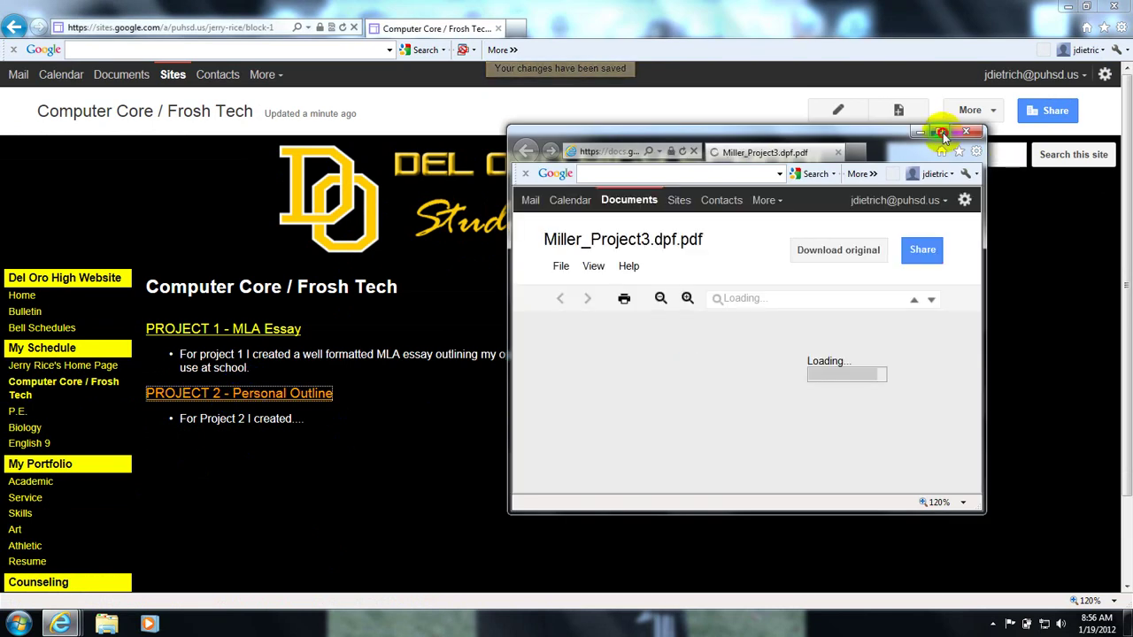
click(942, 133)
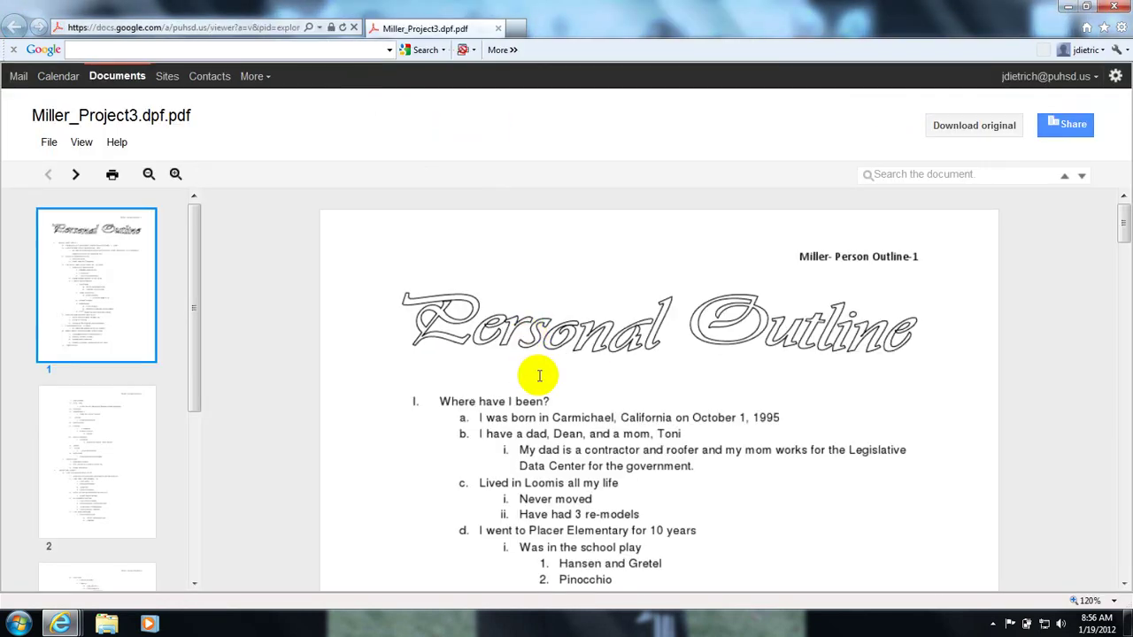
scroll(542, 375, down, 3)
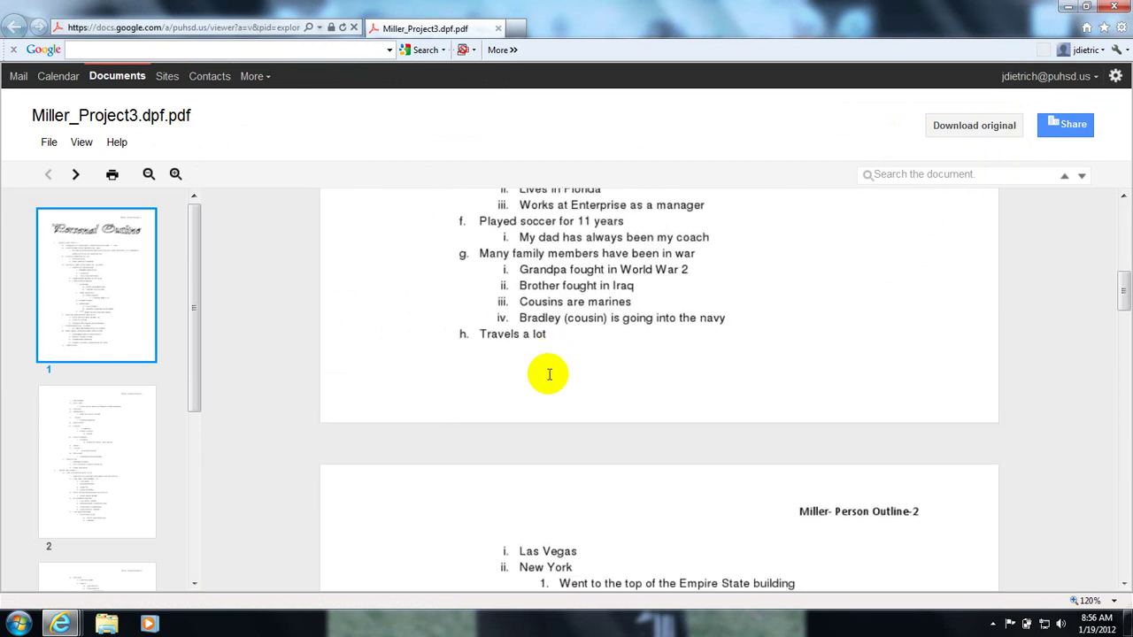
scroll(549, 374, down, 10)
scroll(541, 378, up, 15)
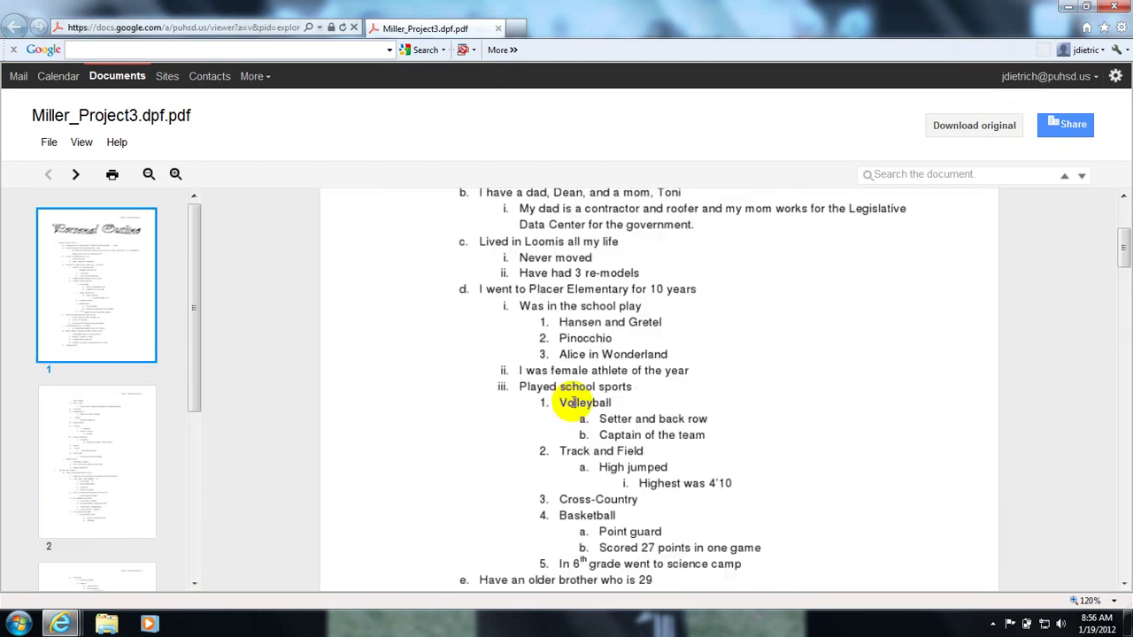
scroll(573, 403, up, 3)
key(BackSpace)
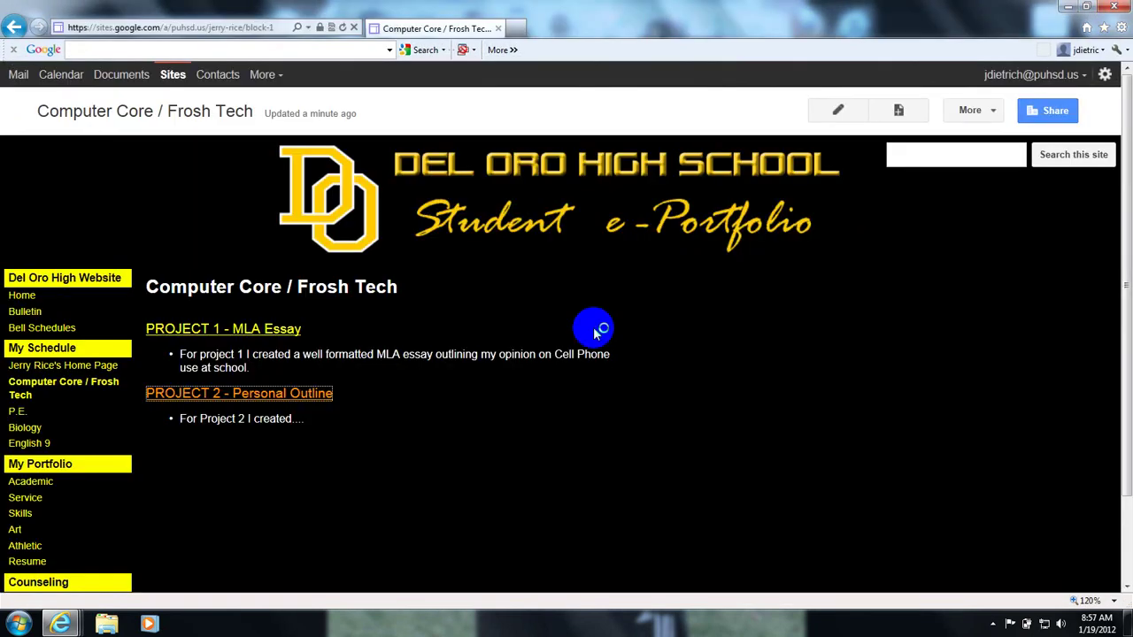